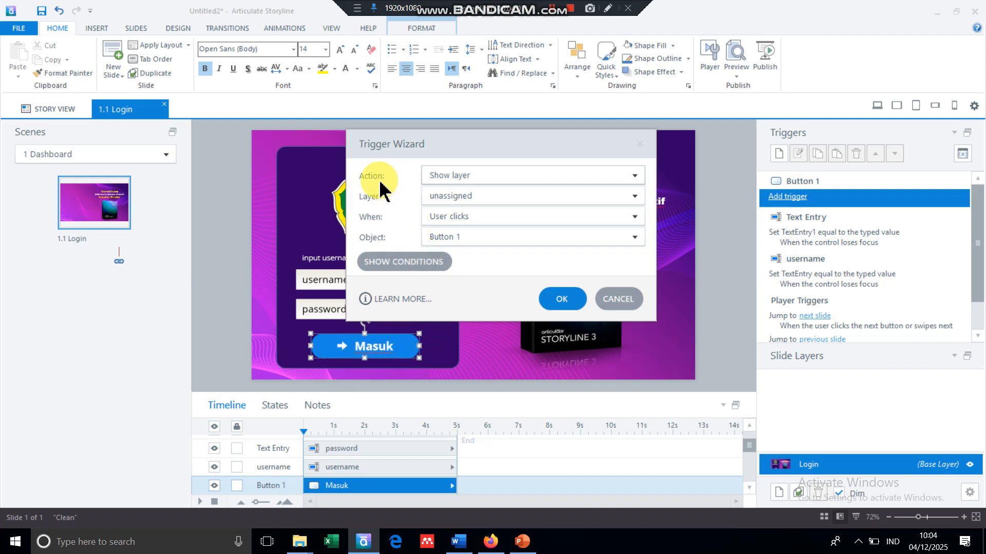
- Change the Masuk button trigger's action to Jump to scene and open the scene list
left_click(635, 177)
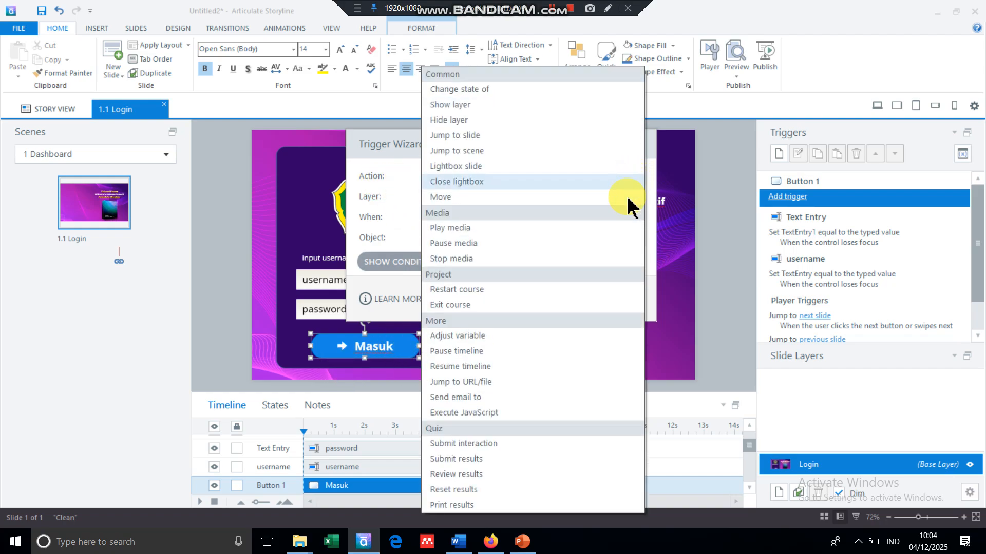
left_click(507, 152)
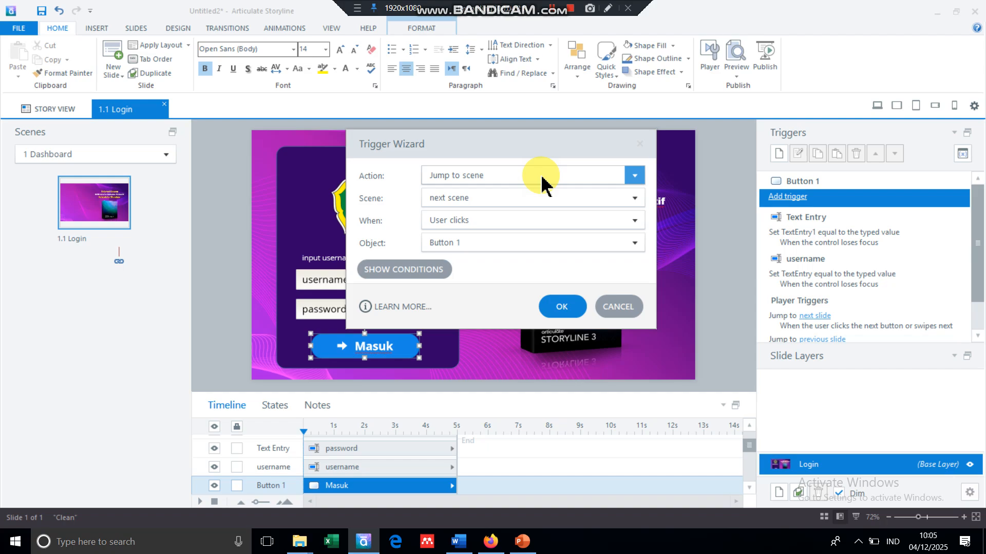
left_click(638, 195)
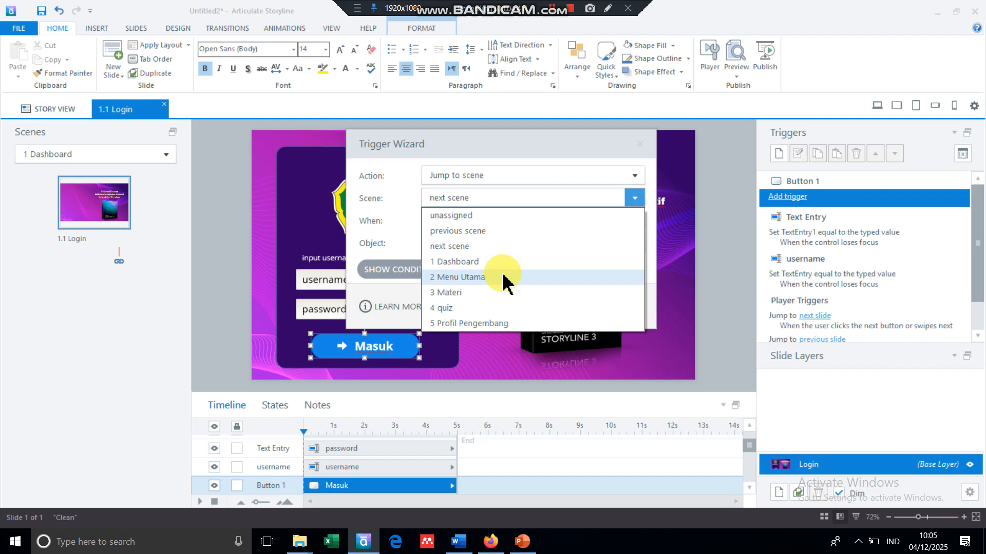
- Target scene 2 Menu Utama, keeping User clicks as the triggering event
left_click(504, 283)
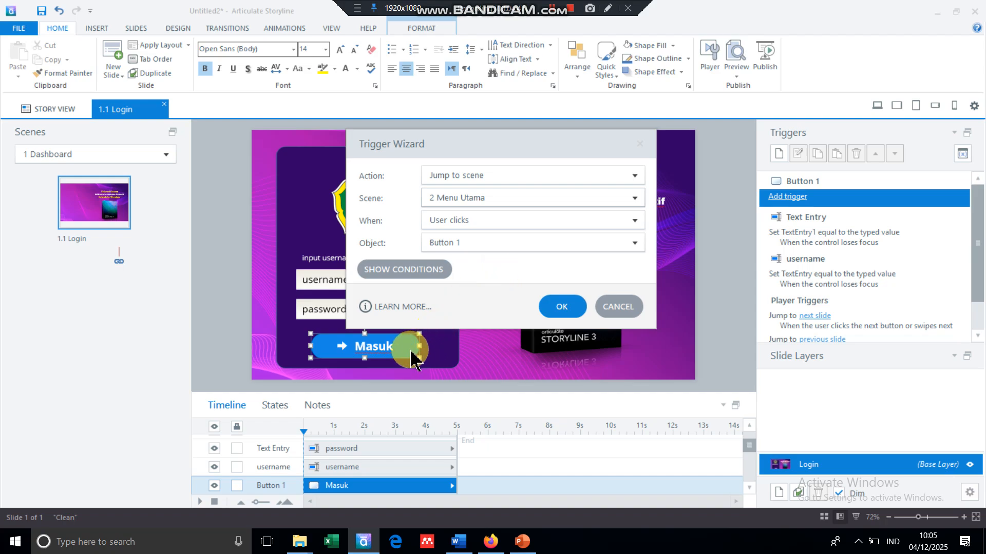
left_click(524, 197)
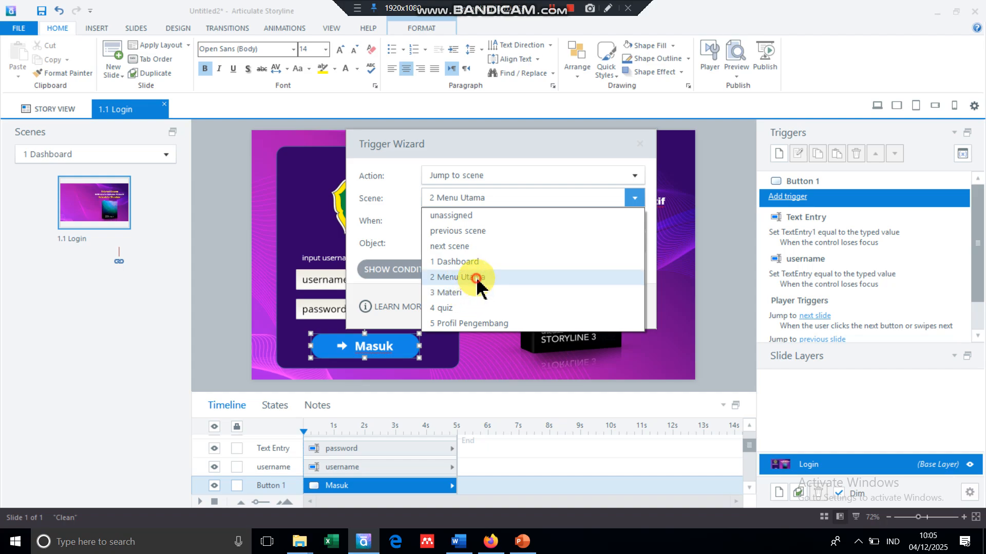
left_click(478, 280)
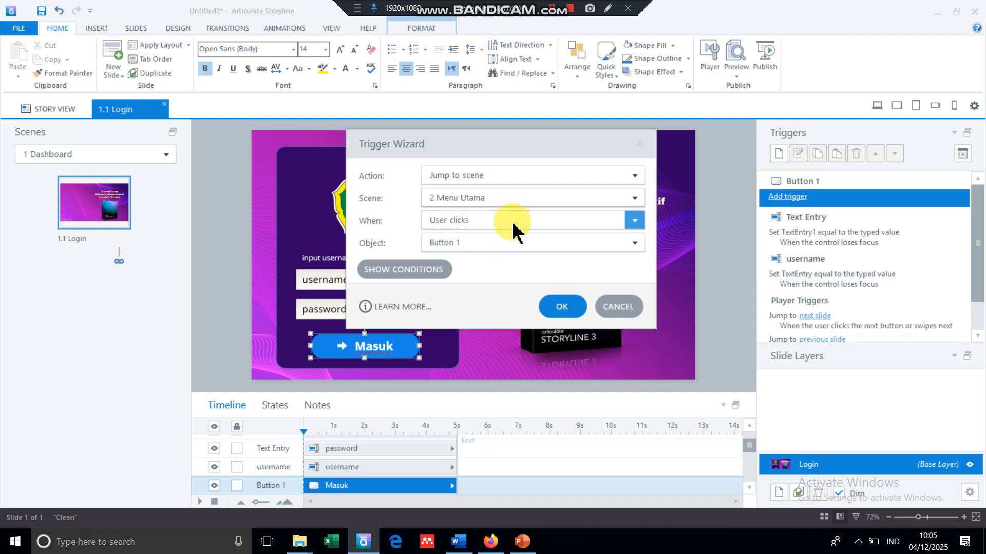
left_click(640, 220)
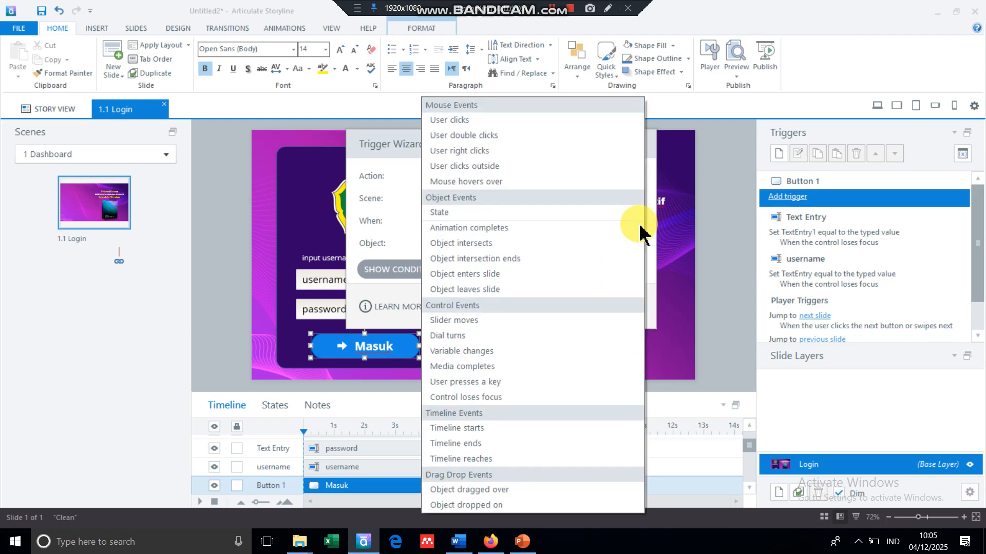
left_click(509, 122)
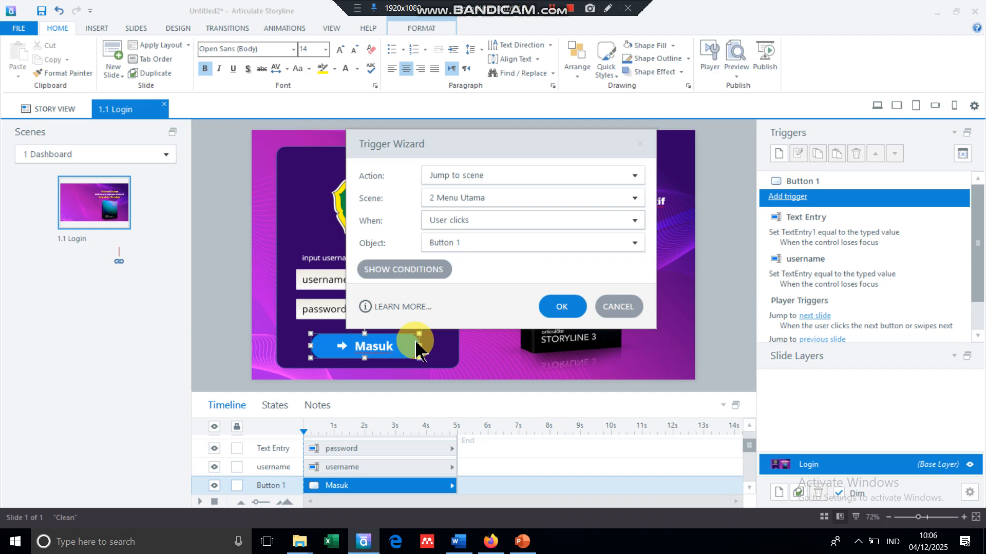
left_click_drag(509, 148, 581, 111)
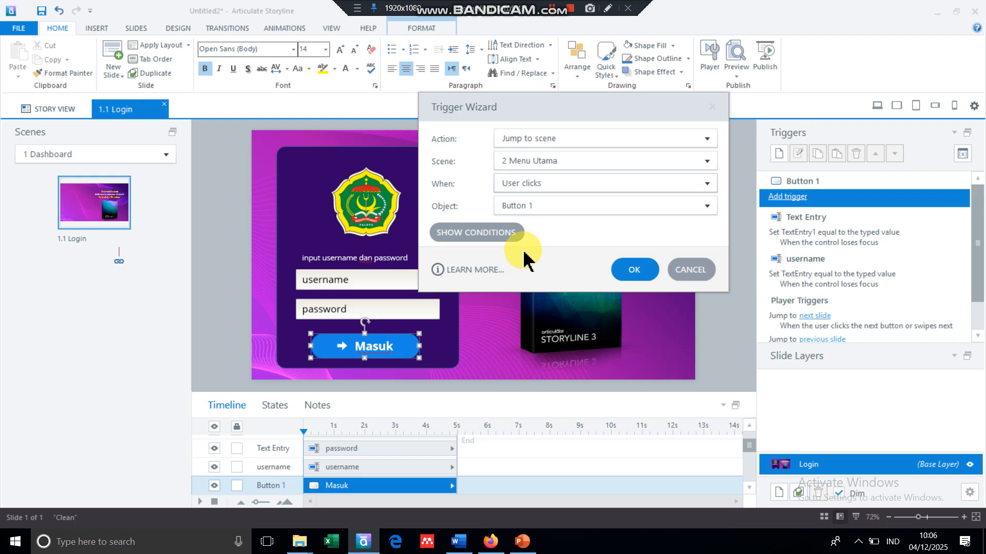
- Add a trigger condition that tests the TextEntry variable
left_click(507, 237)
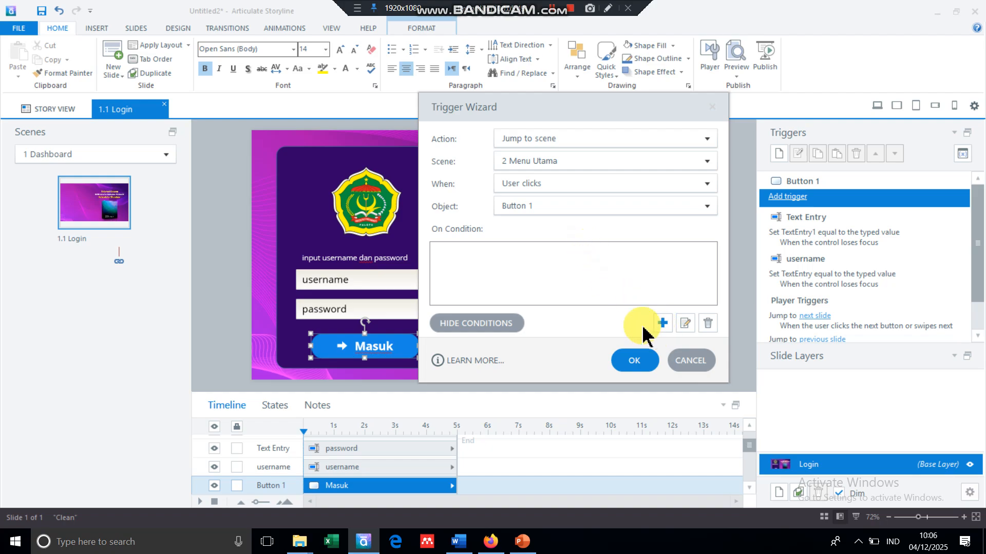
left_click(663, 323)
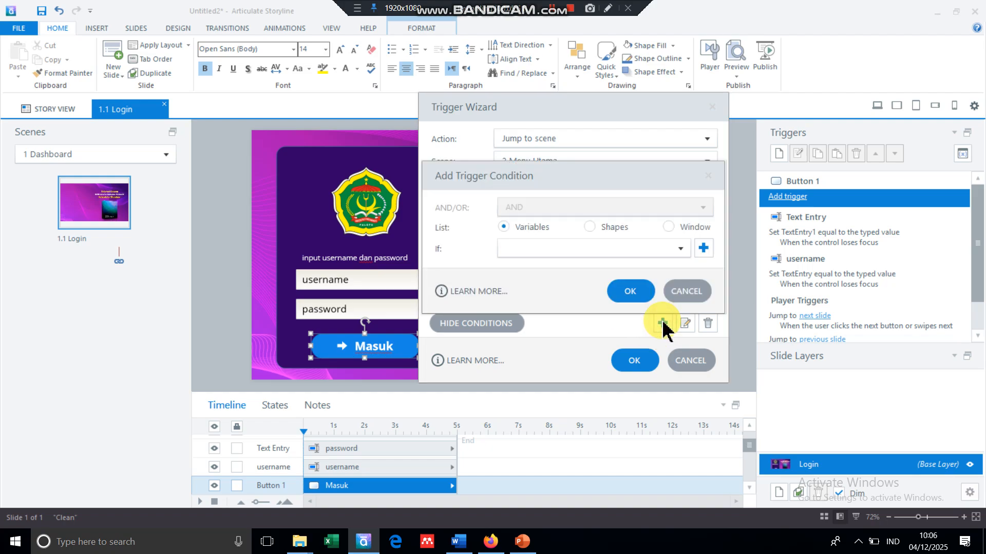
left_click_drag(544, 181, 529, 134)
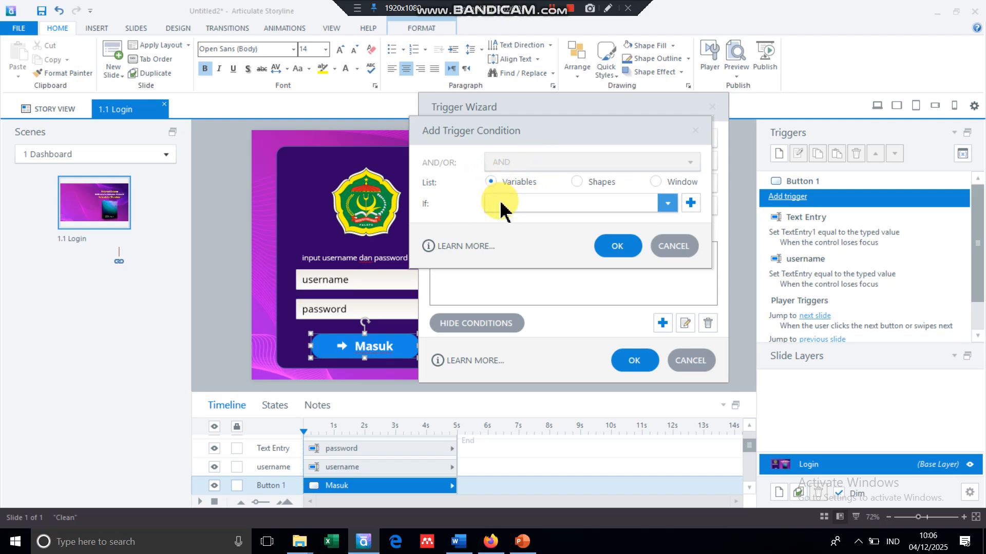
left_click(666, 204)
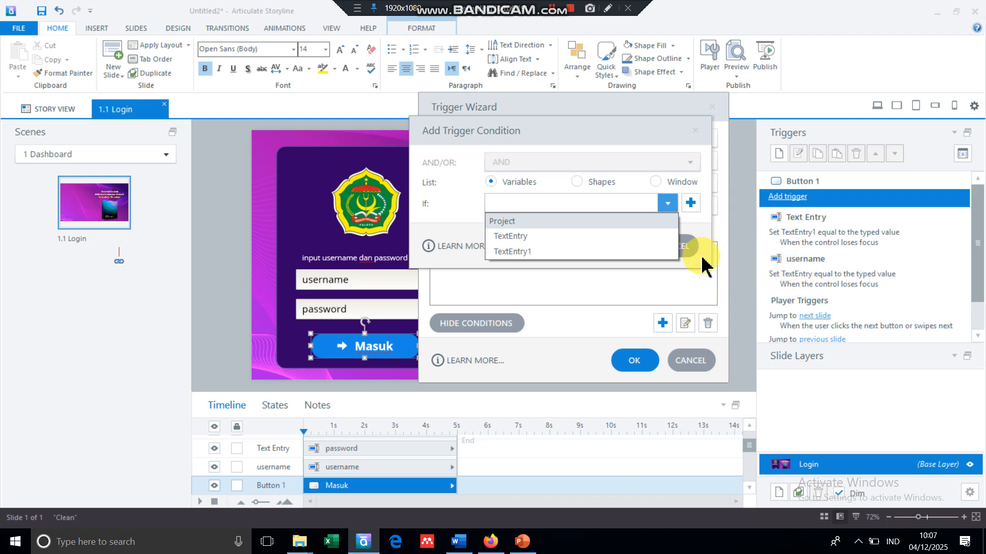
left_click(530, 236)
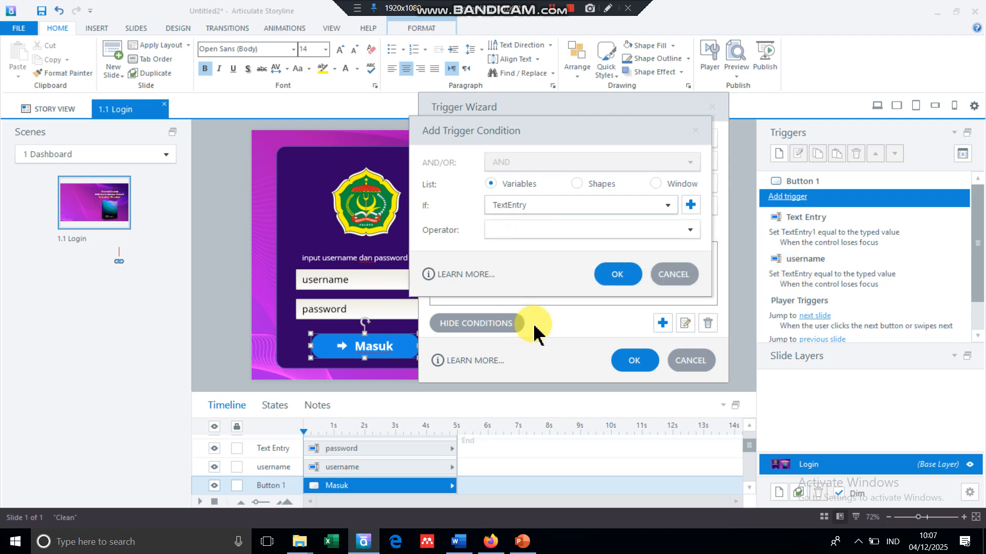
- Require TextEntry to equal admin, confirm it, and begin a second condition
left_click(690, 231)
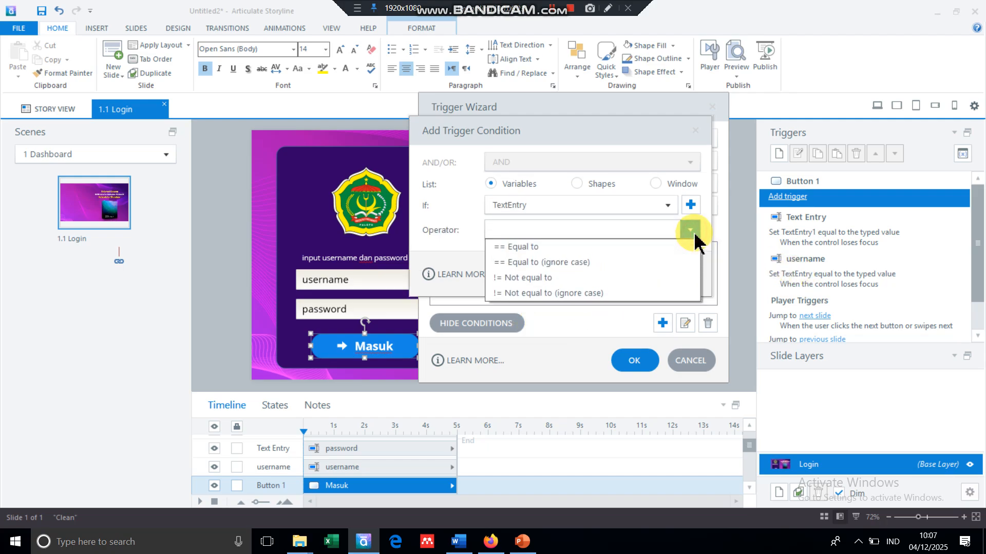
left_click(559, 248)
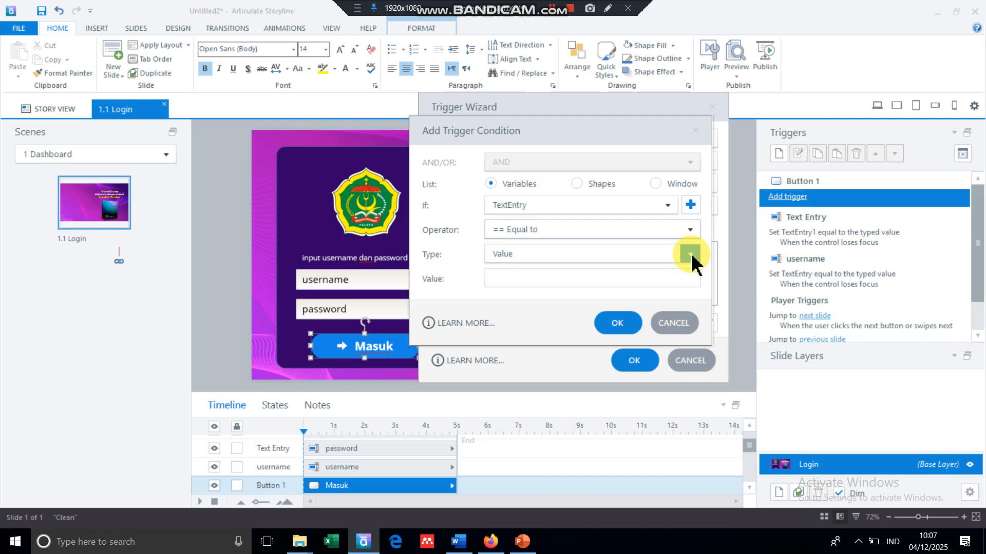
left_click(568, 281)
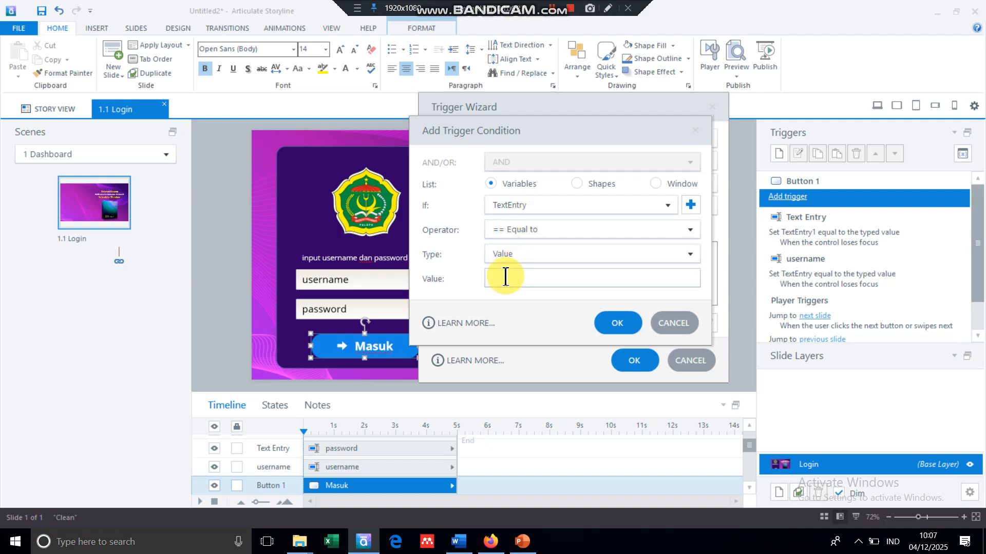
type("admin")
left_click(617, 323)
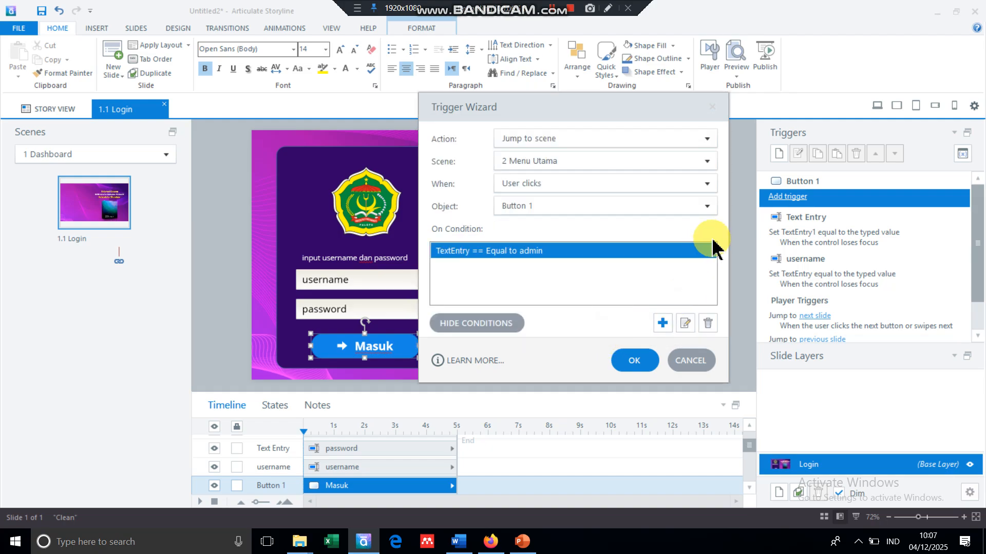
left_click(662, 323)
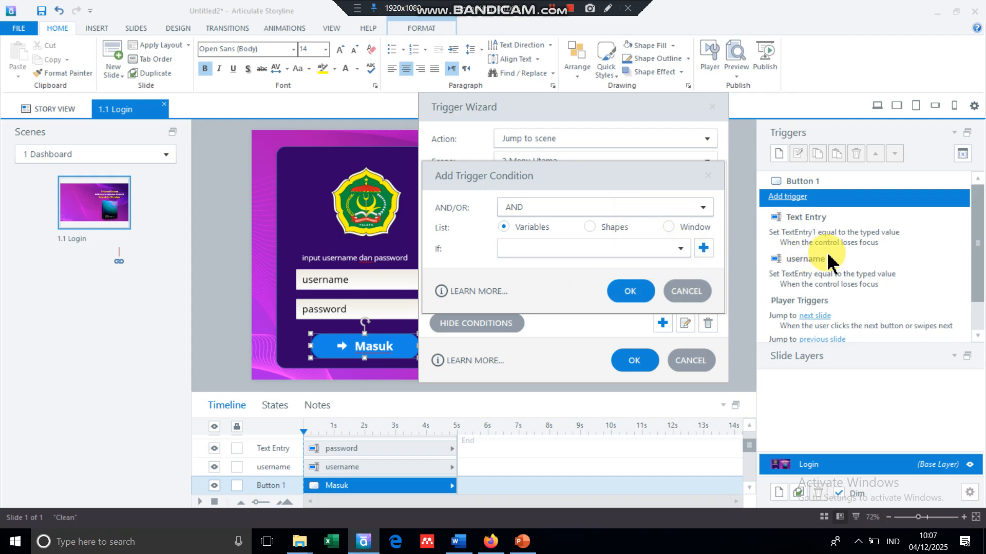
- Add an AND condition requiring TextEntry1 to equal the expected password value
left_click(679, 249)
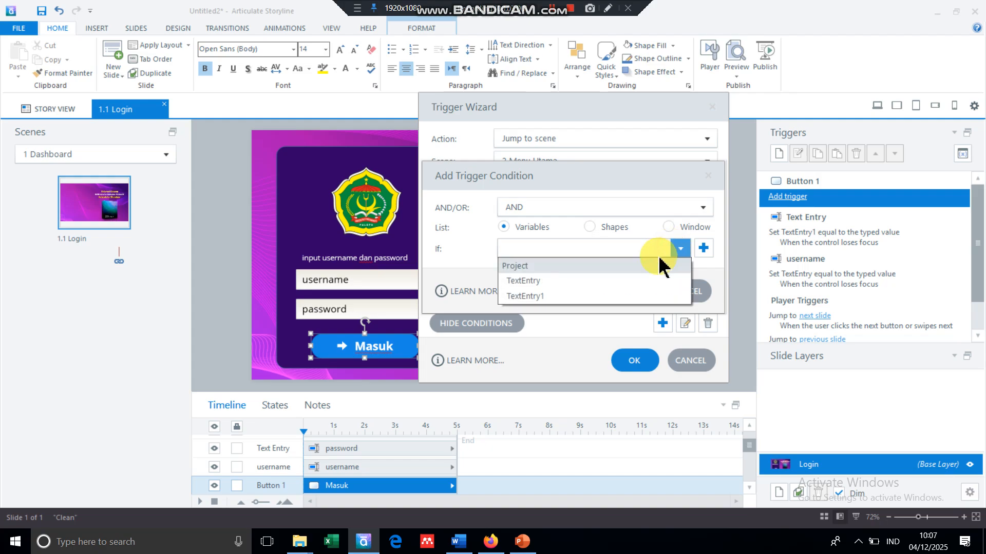
left_click(546, 298)
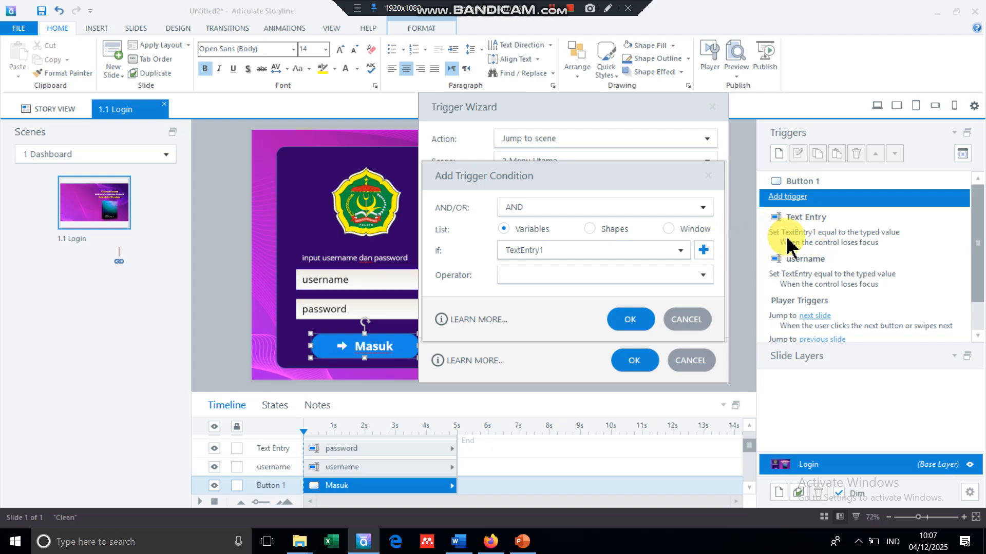
left_click(702, 276)
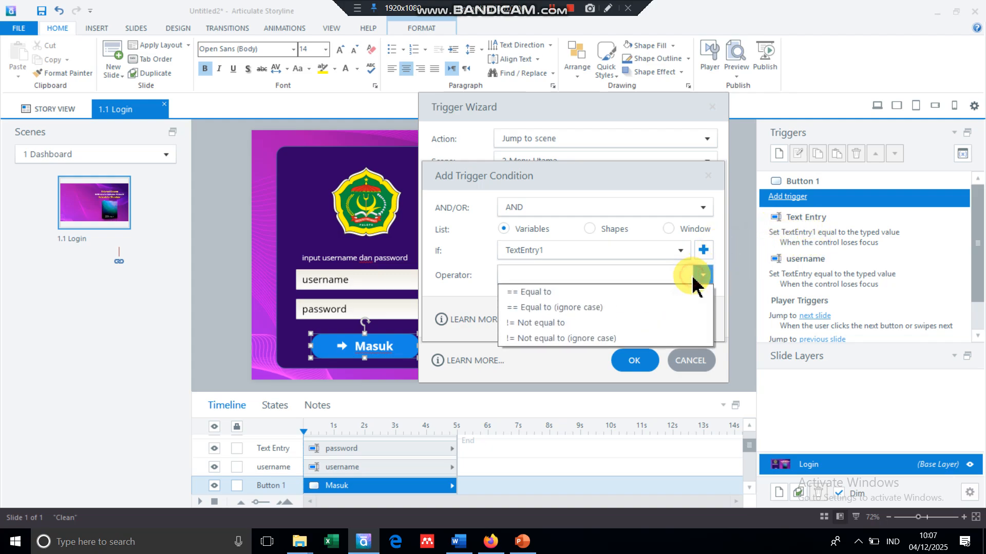
left_click(568, 293)
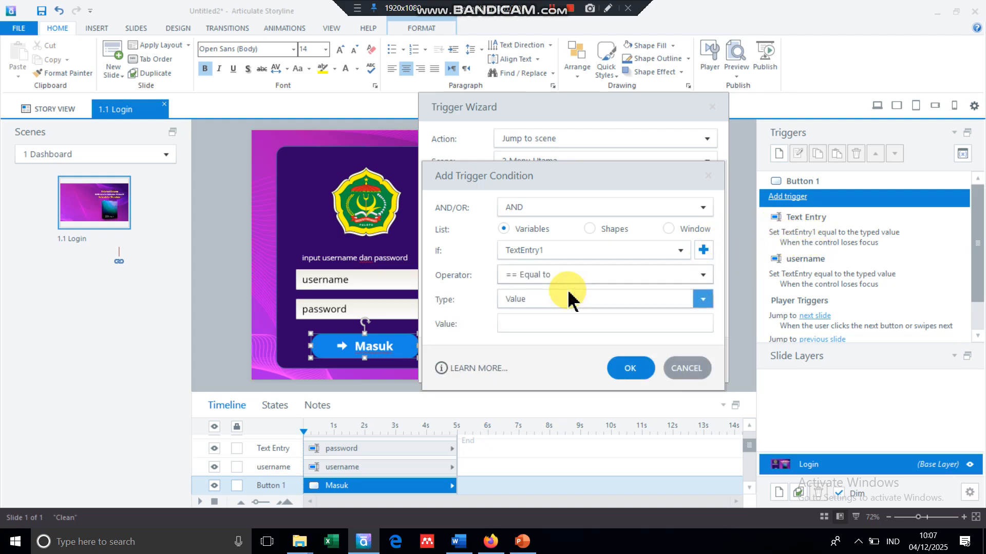
left_click(537, 323)
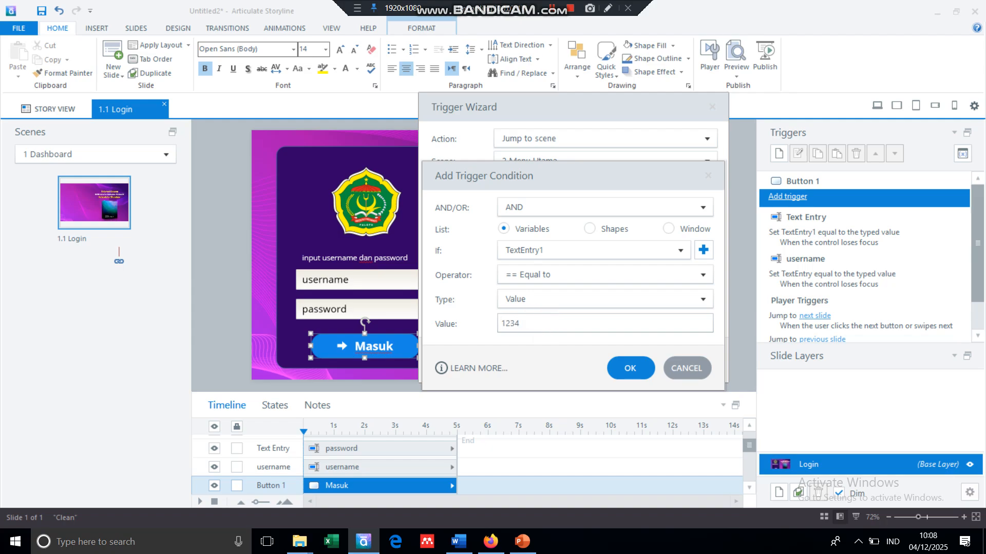
left_click(629, 371)
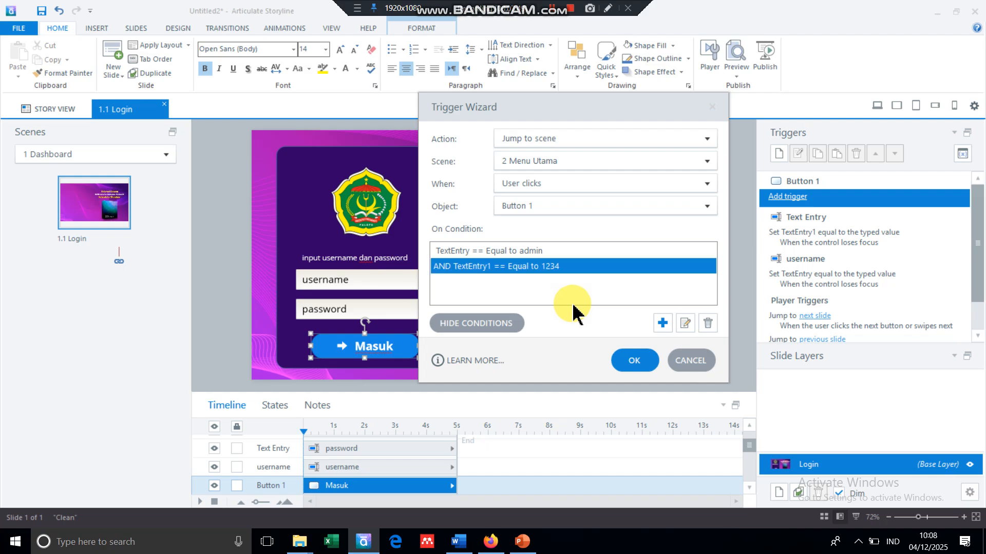
- Save Button 1's conditional jump trigger and bring up the Preview options
left_click(635, 361)
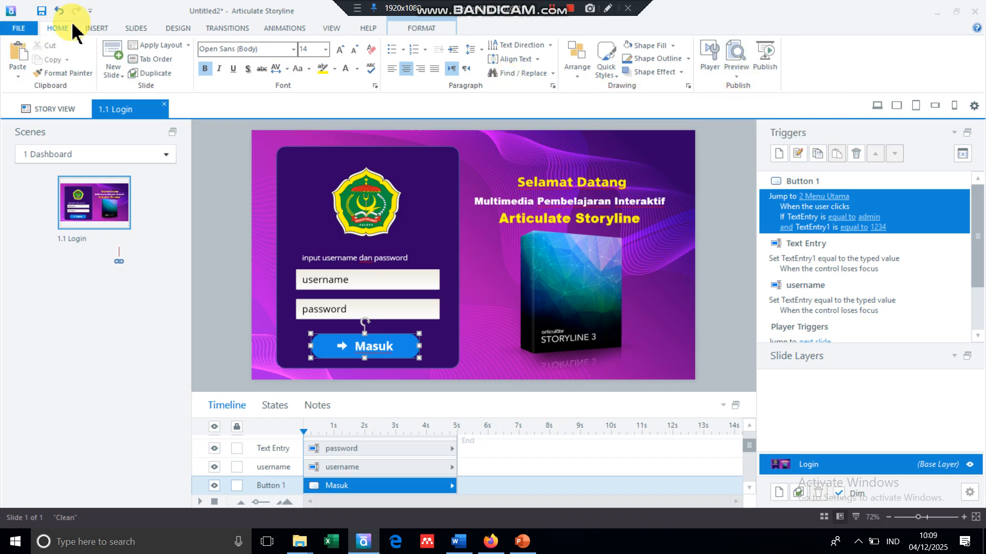
left_click(739, 78)
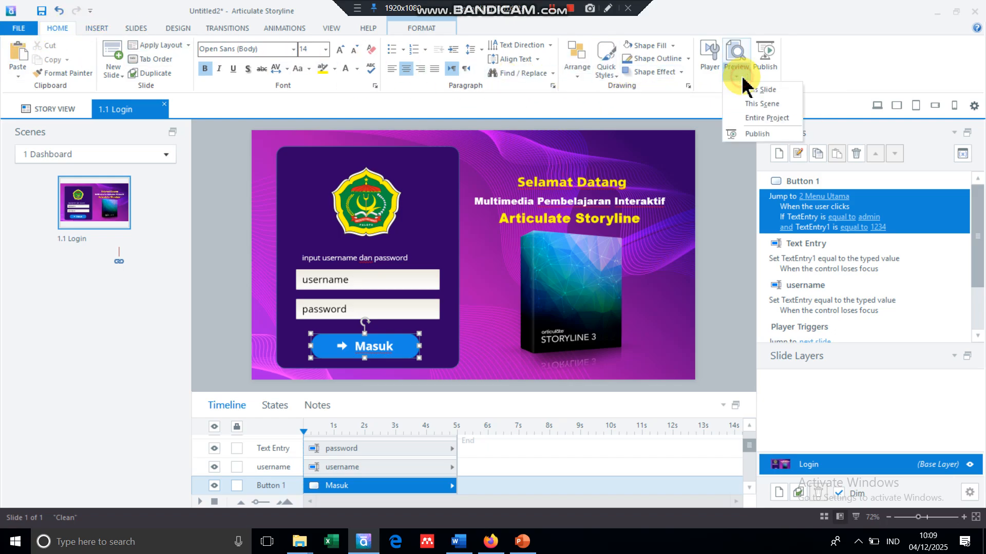
- Preview the entire project and log in as admin with the password to test the jump
left_click(747, 120)
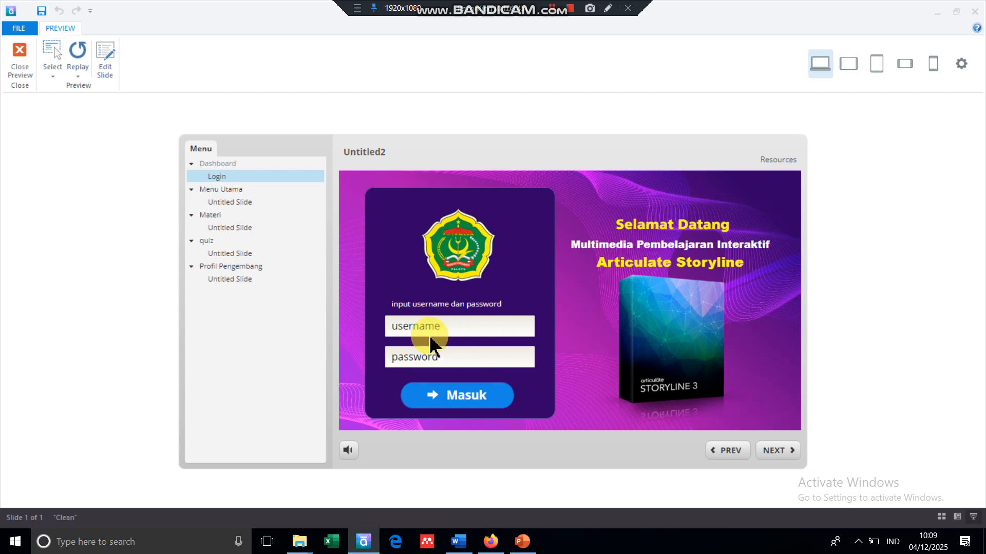
left_click(431, 329)
type("admin")
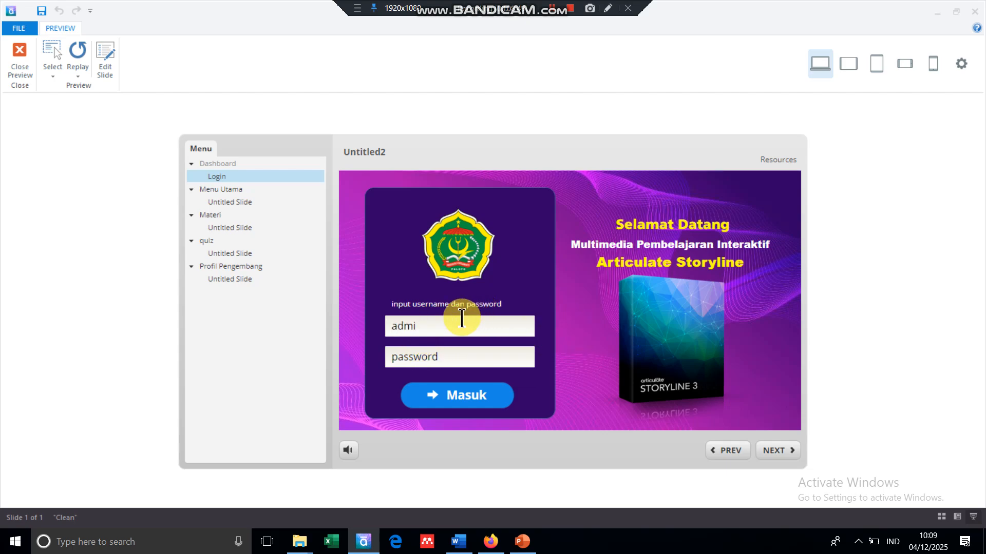
left_click(440, 361)
type("123")
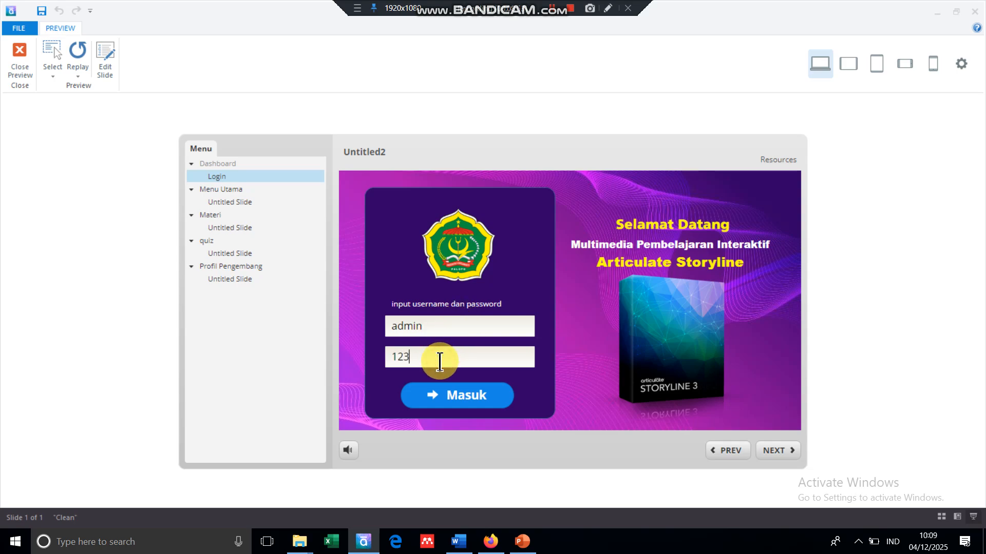
type("4")
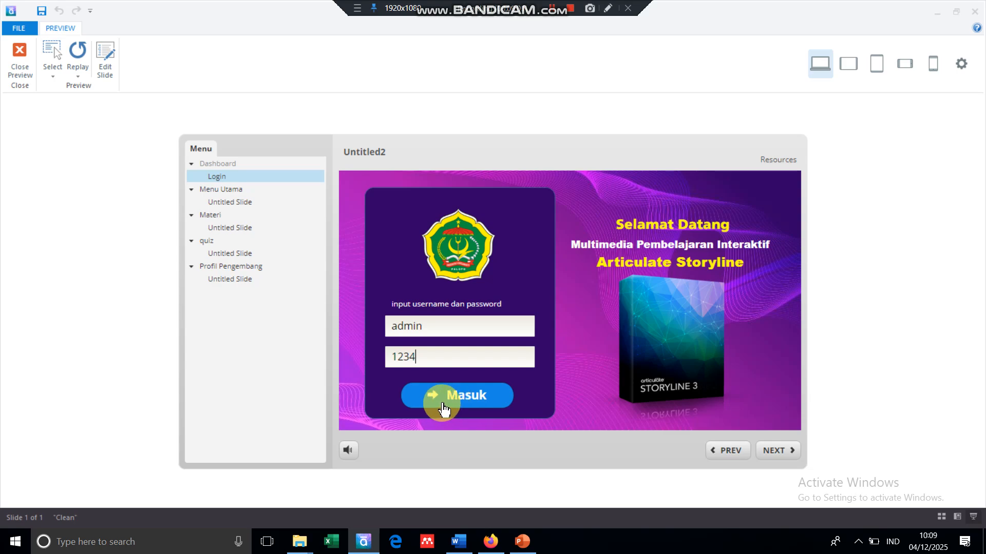
left_click(477, 403)
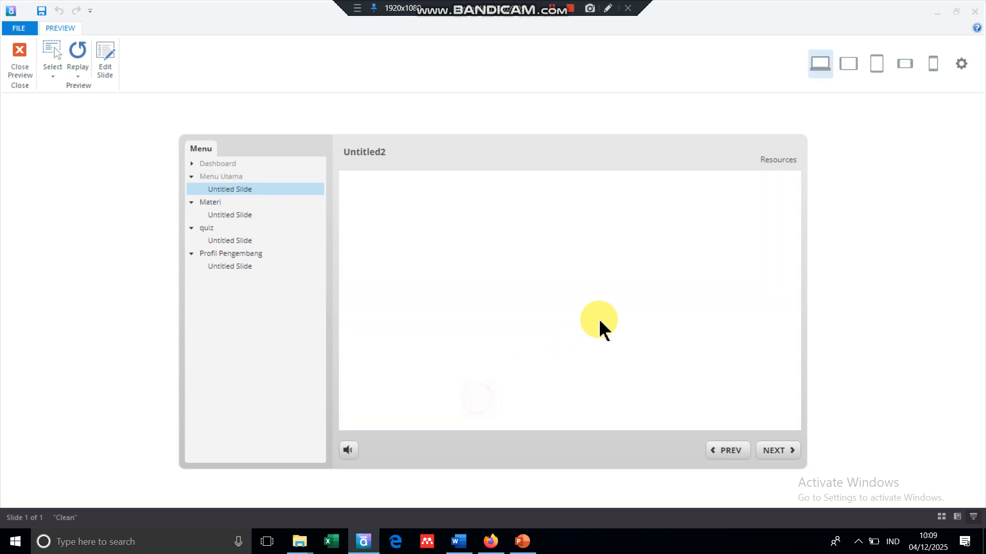